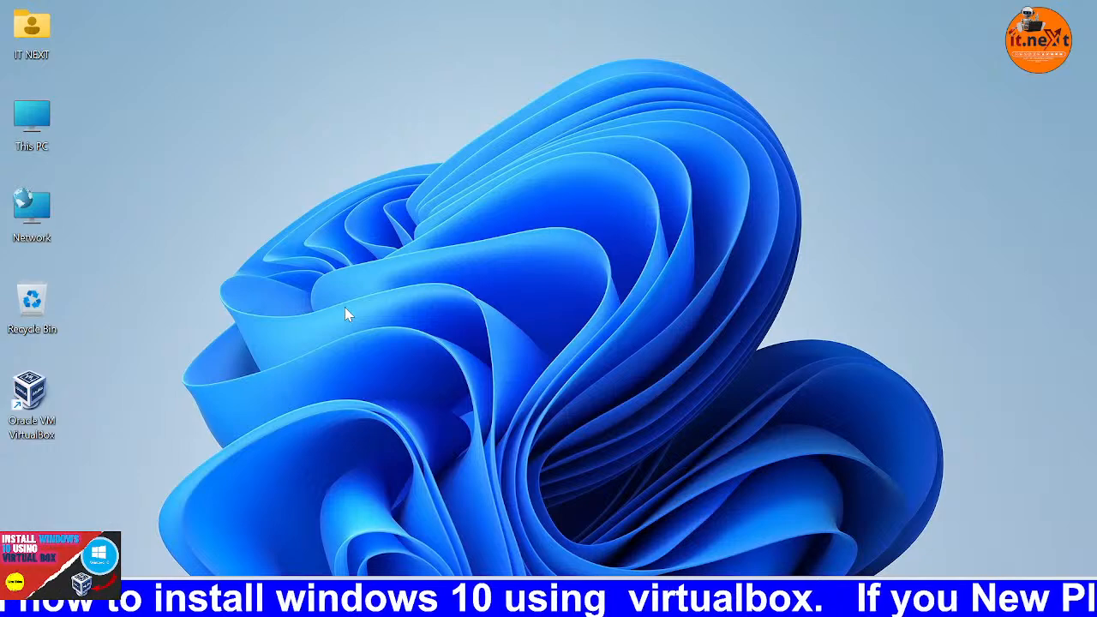
# Open Oracle VM VirtualBox from the desktop and reposition its manager window
pyautogui.rightClick(223, 91)
pyautogui.click(273, 163)
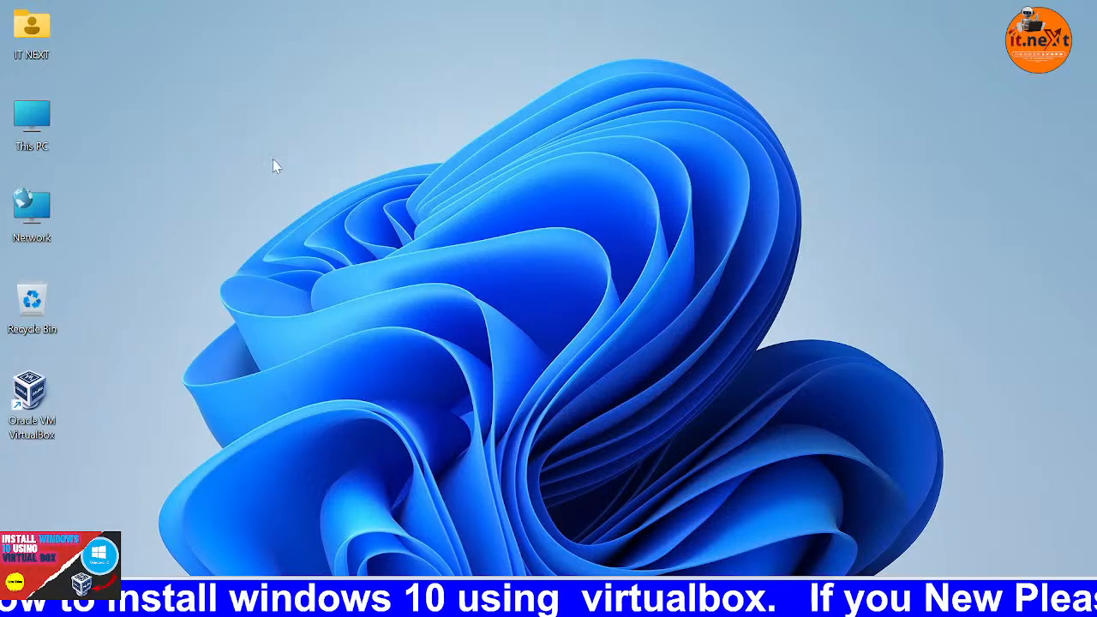
pyautogui.doubleClick(44, 410)
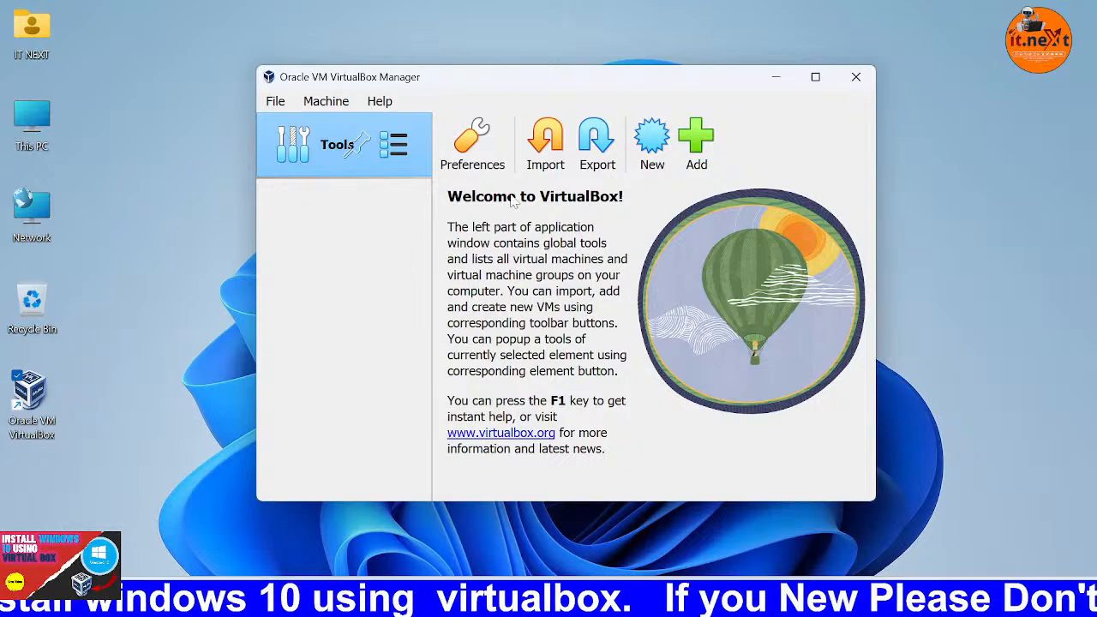
pyautogui.moveTo(656, 86); pyautogui.dragTo(707, 88)
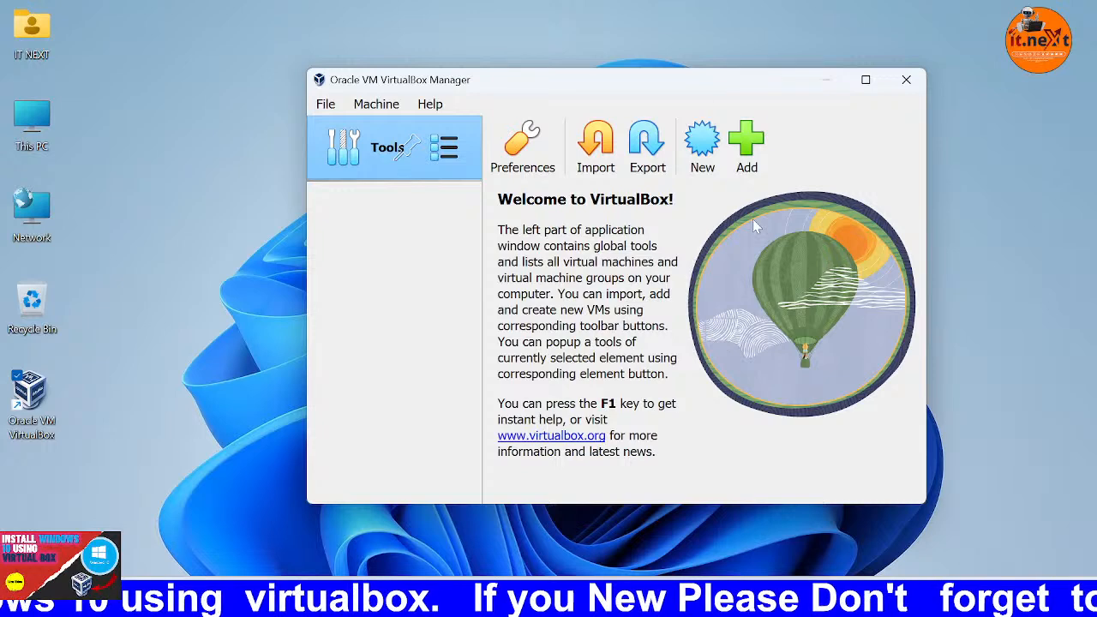
# Create a Windows 10 (64-bit) virtual machine named win with the default hardware and a new 50 GB virtual hard disk
pyautogui.click(721, 150)
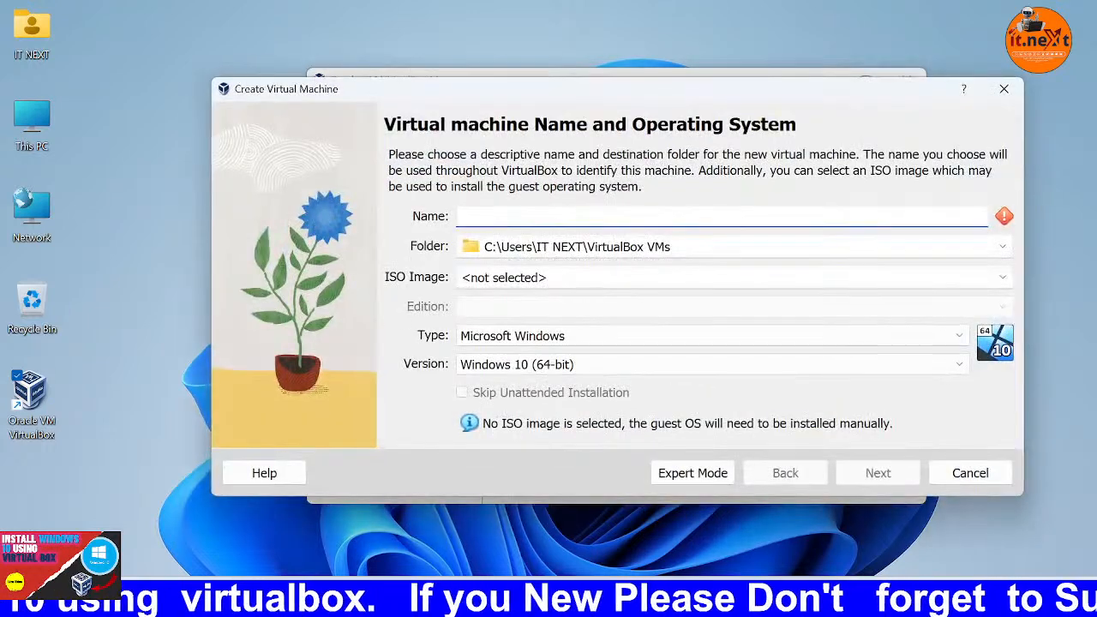
pyautogui.write('w')
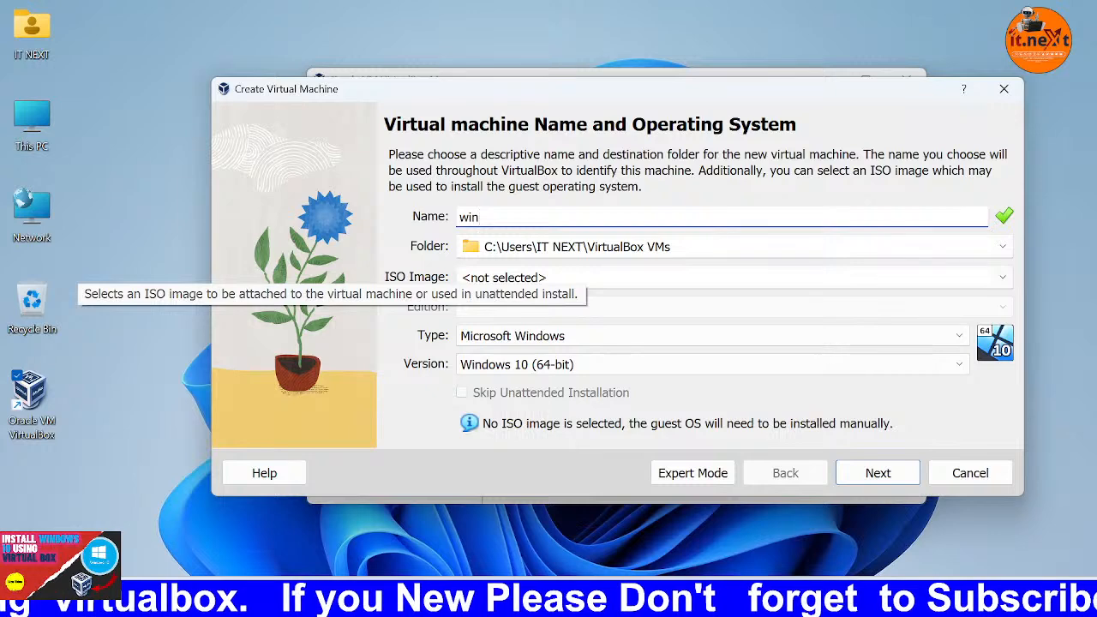
pyautogui.write('in')
pyautogui.click(880, 474)
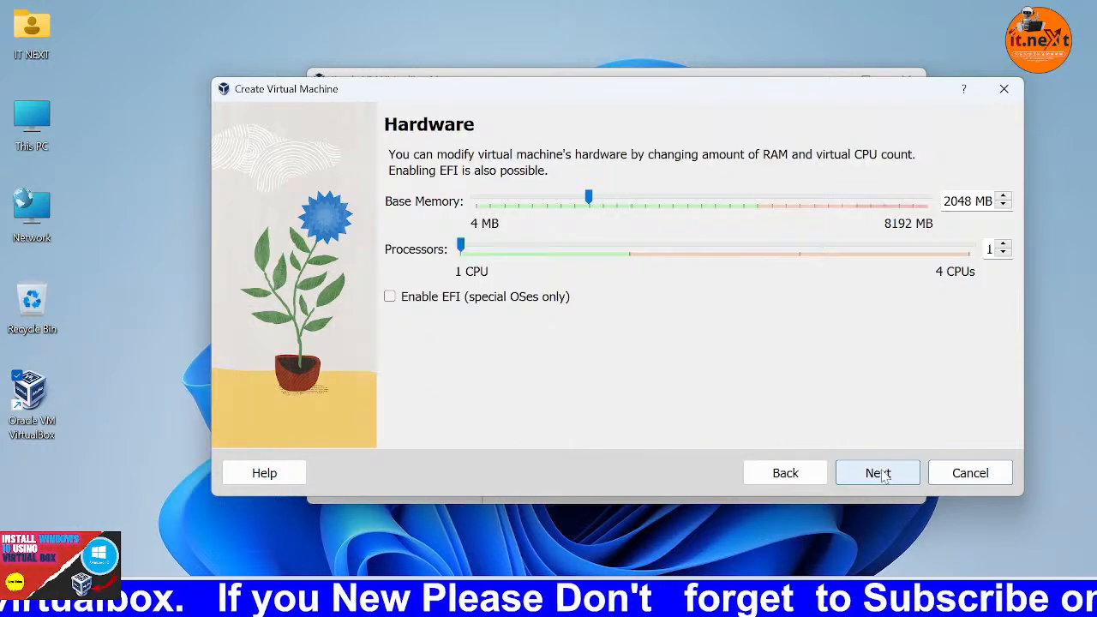
pyautogui.click(882, 473)
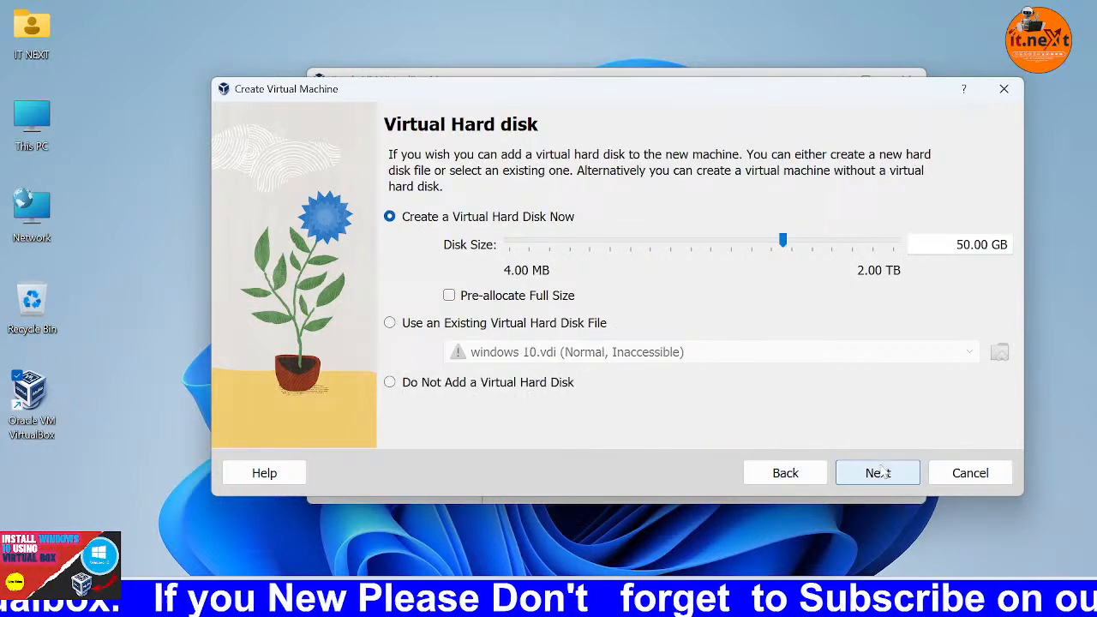
pyautogui.click(882, 470)
pyautogui.click(883, 478)
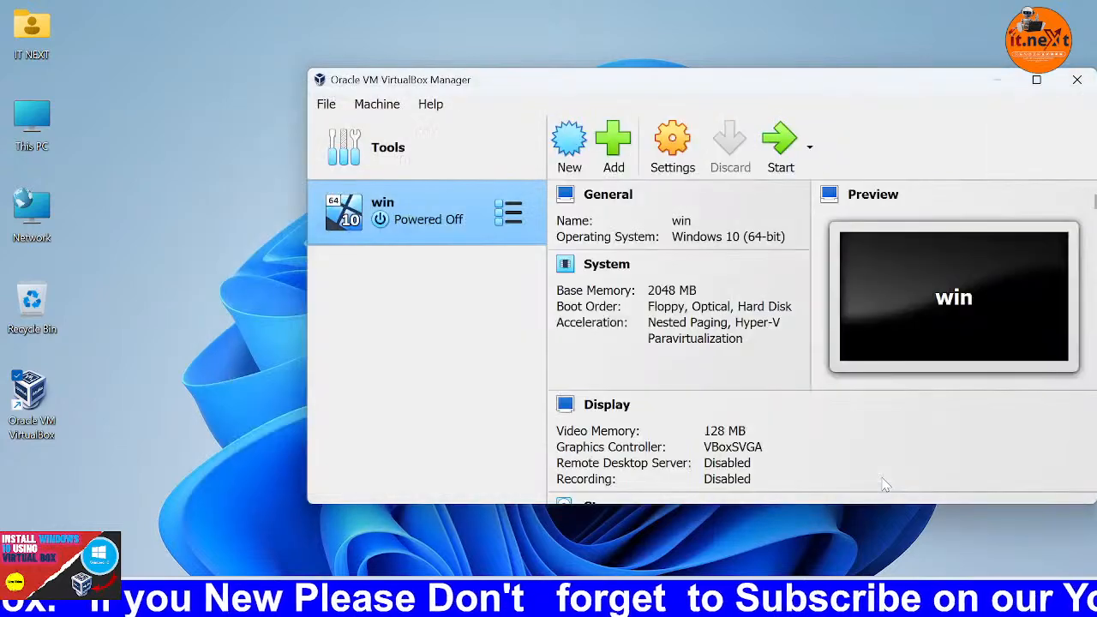
# Maximize the manager window and set the win machine's base memory to 4096 MB and its processors to 2
pyautogui.moveTo(952, 89); pyautogui.dragTo(777, 85)
pyautogui.click(861, 76)
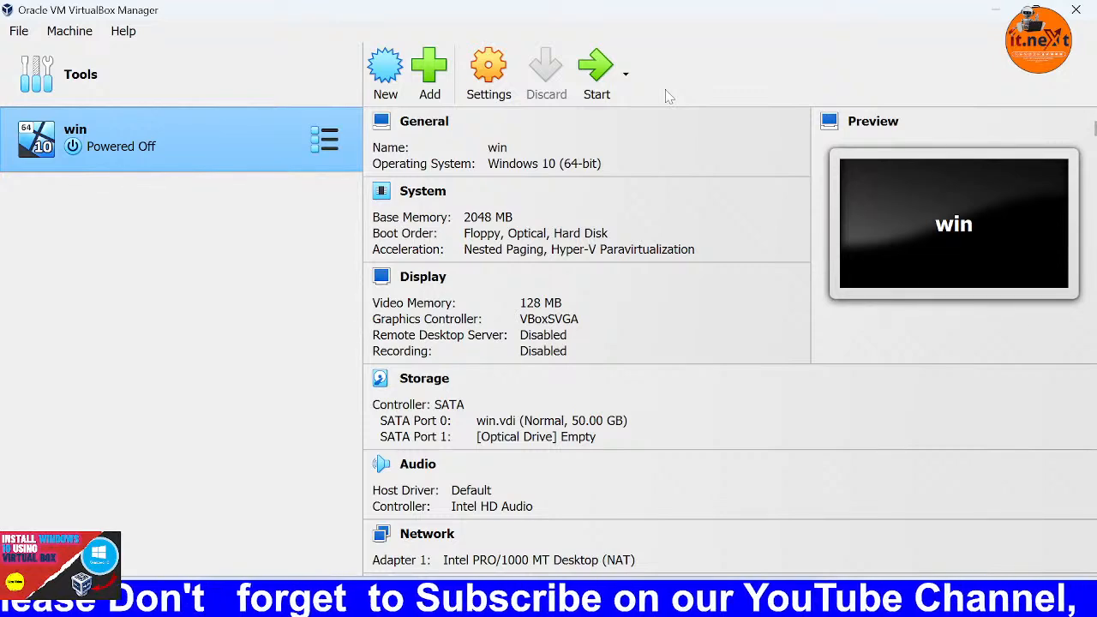
pyautogui.click(502, 85)
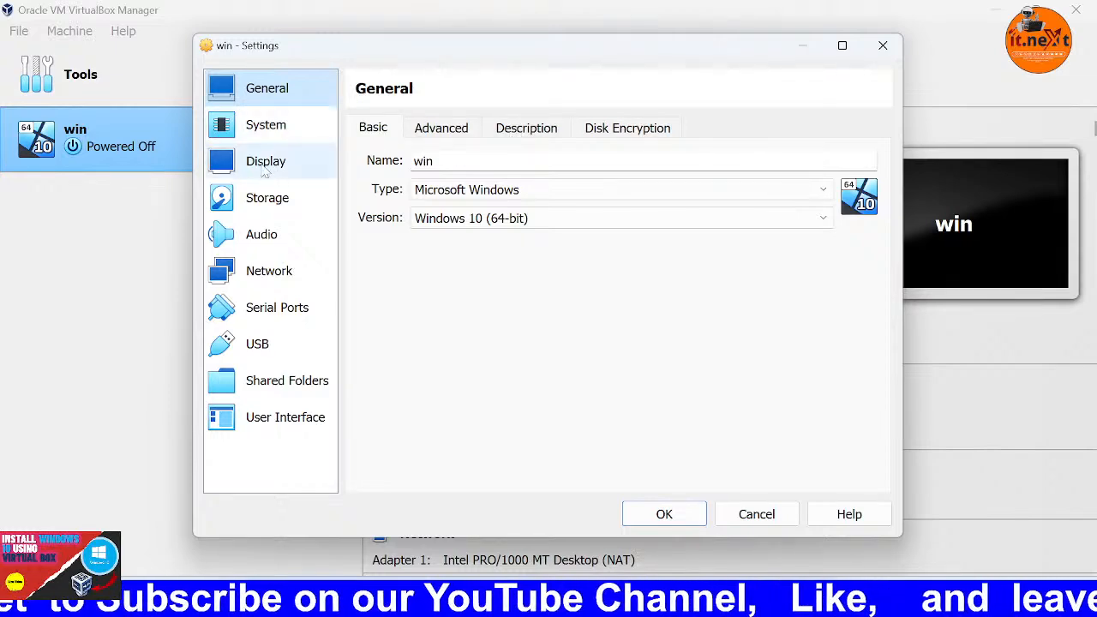
pyautogui.click(265, 137)
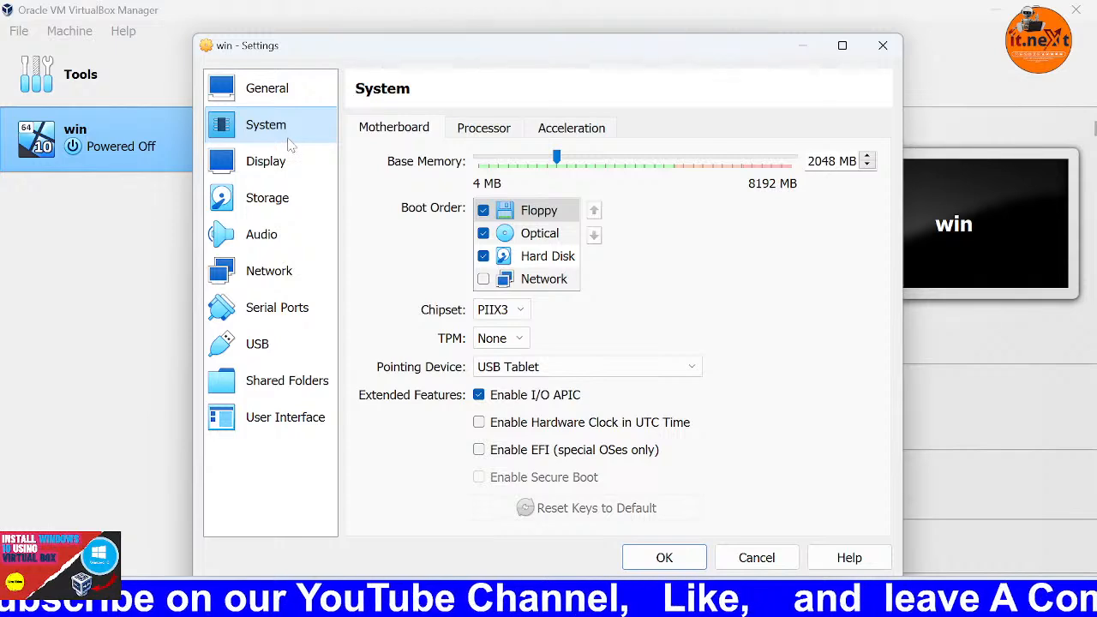
pyautogui.moveTo(556, 157); pyautogui.dragTo(634, 159)
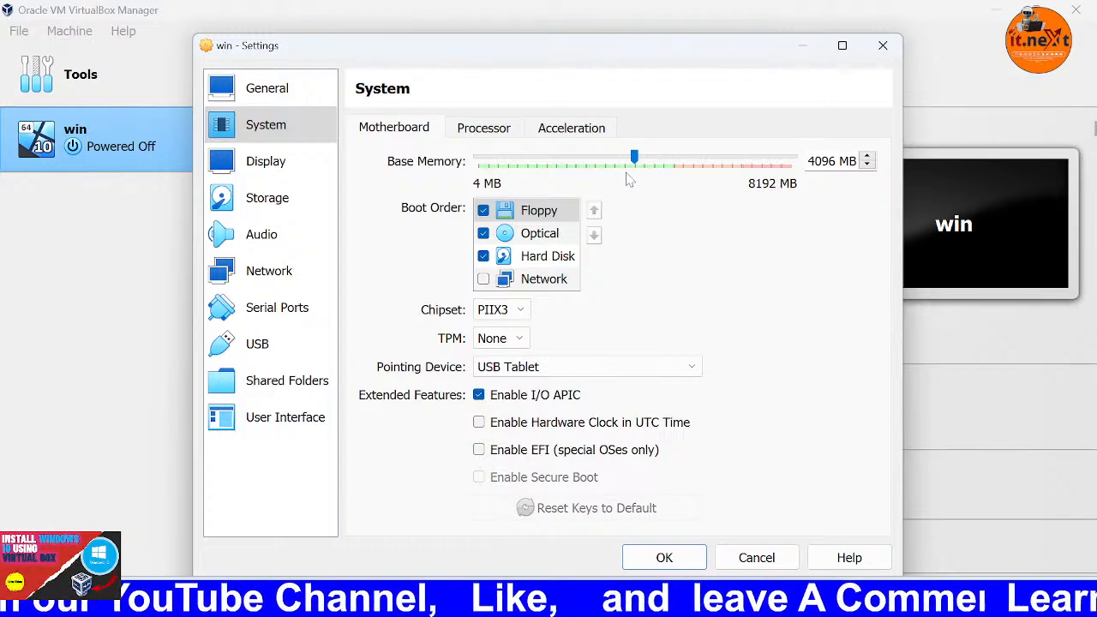
pyautogui.click(496, 129)
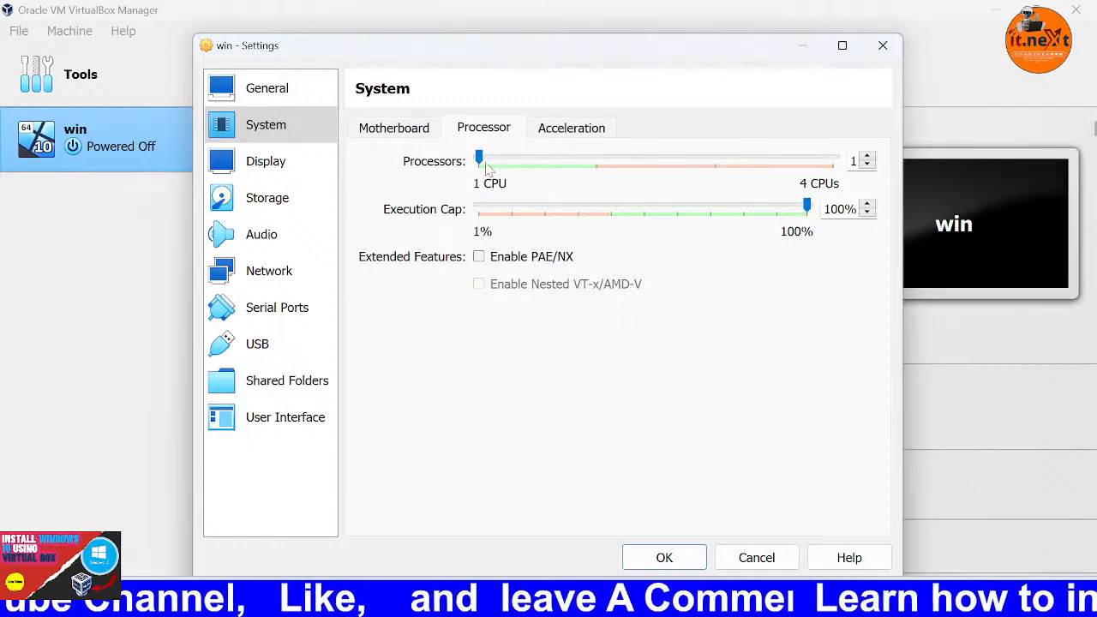
pyautogui.moveTo(479, 159); pyautogui.dragTo(579, 171)
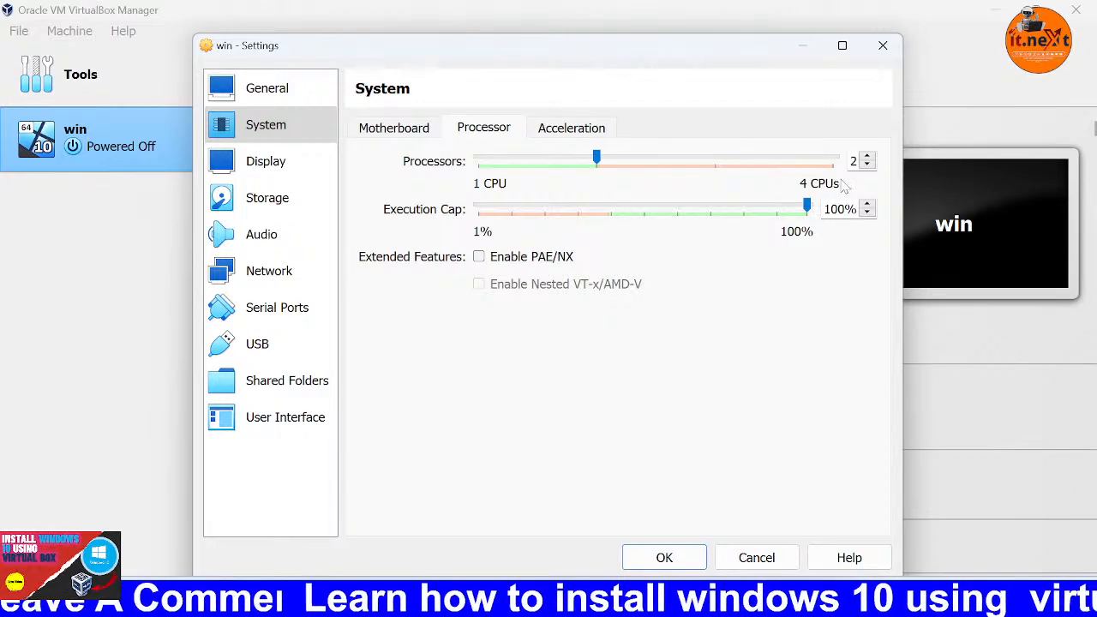
# Attach the en_windows_10_22h2_x64_dvd image from the OPERATING SYSTEM folder to the win machine's empty optical drive
pyautogui.click(261, 168)
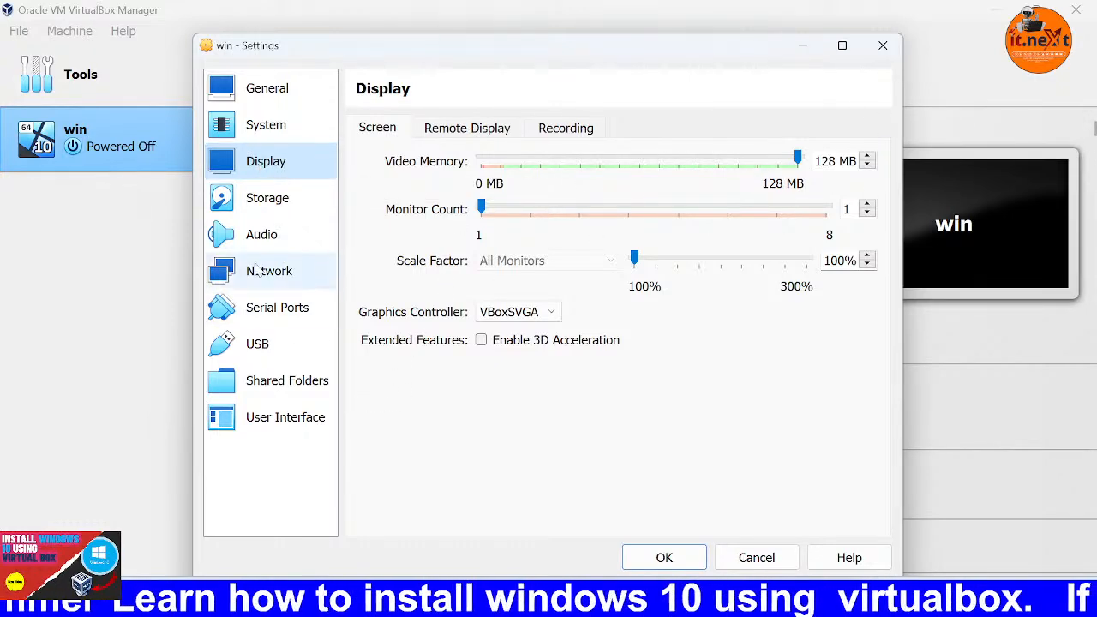
pyautogui.click(280, 206)
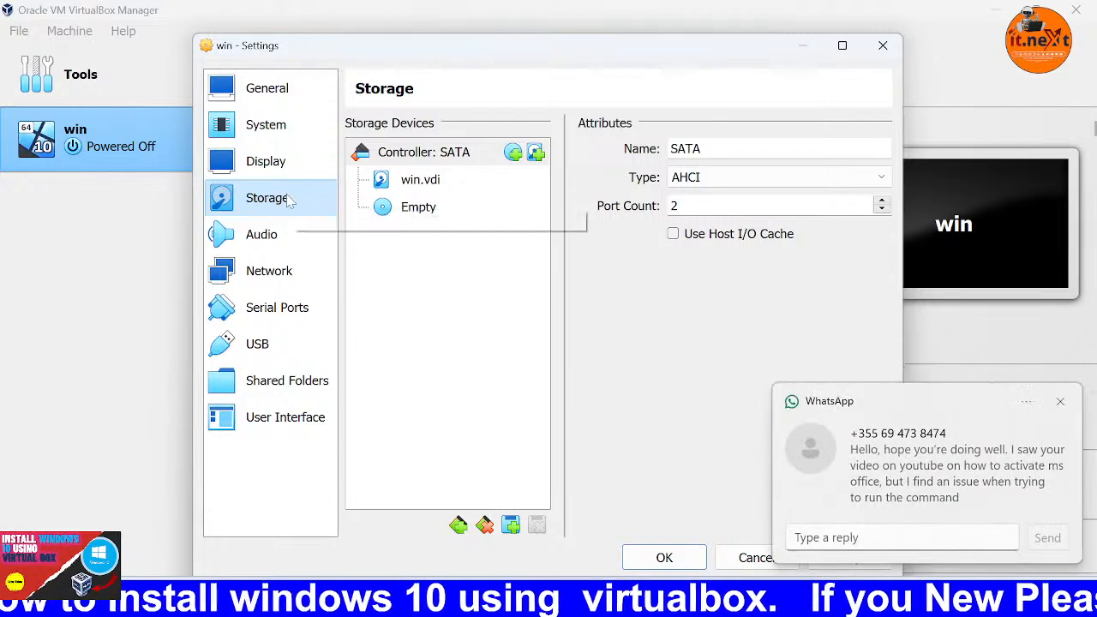
pyautogui.click(1062, 402)
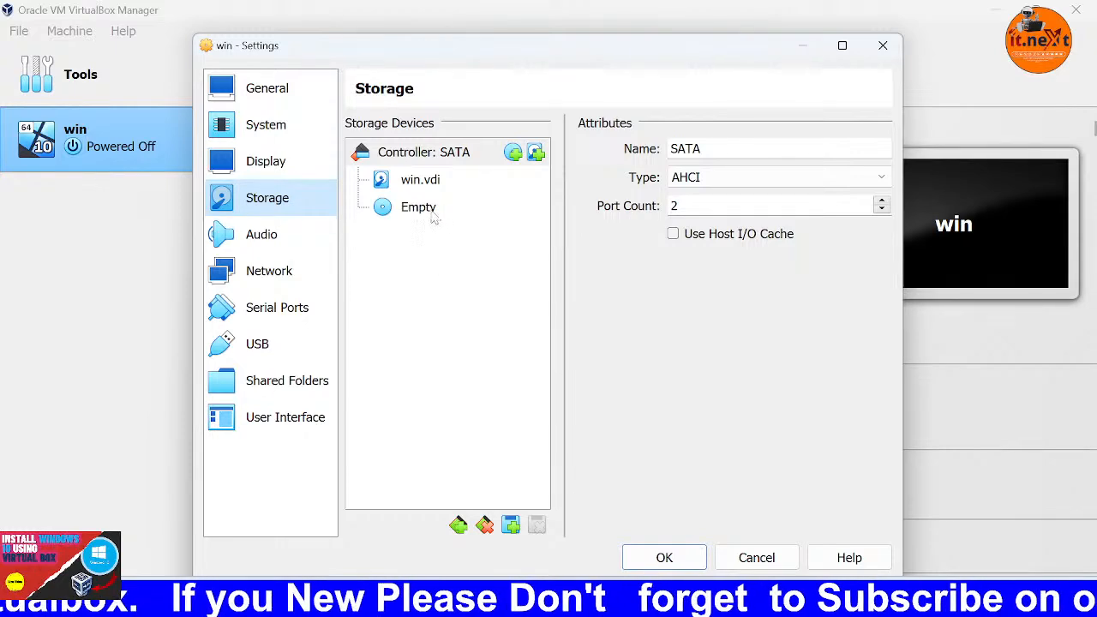
pyautogui.click(433, 210)
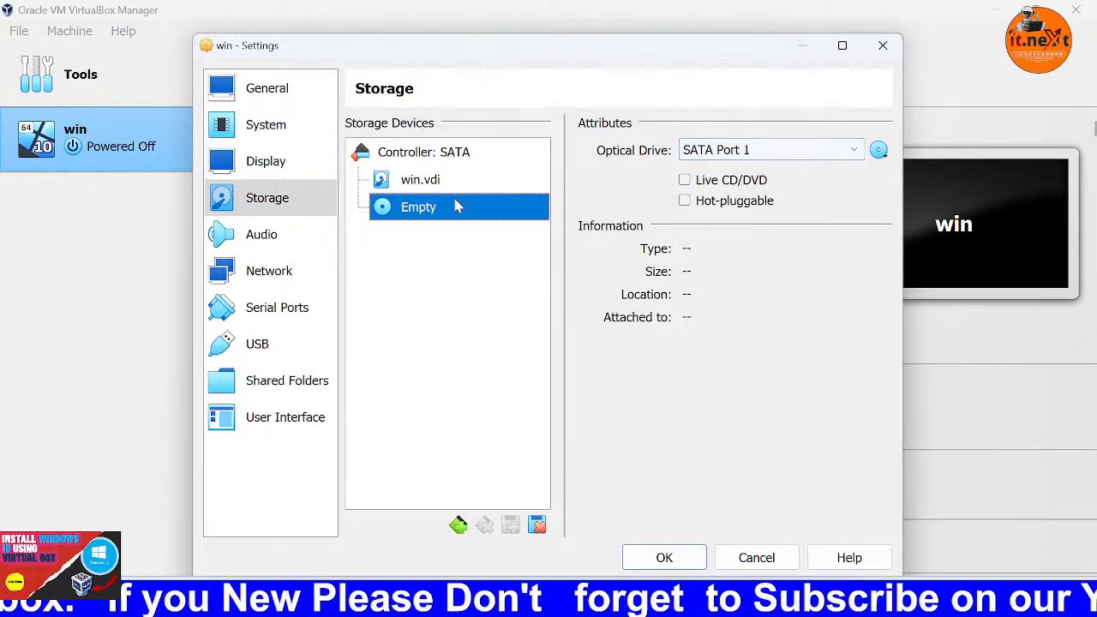
pyautogui.click(879, 150)
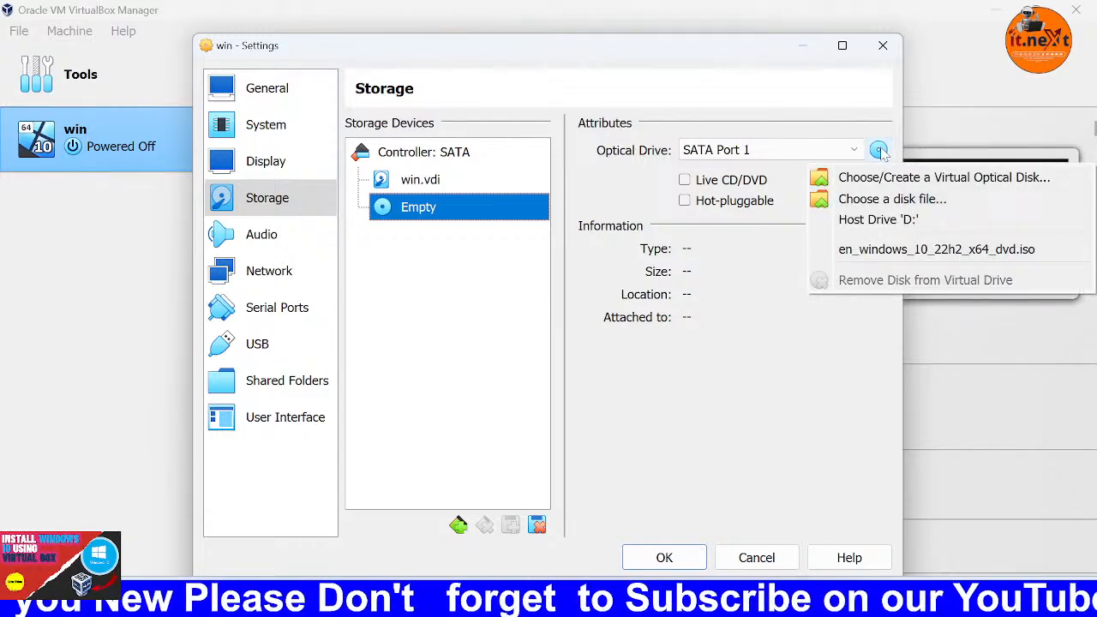
pyautogui.click(892, 199)
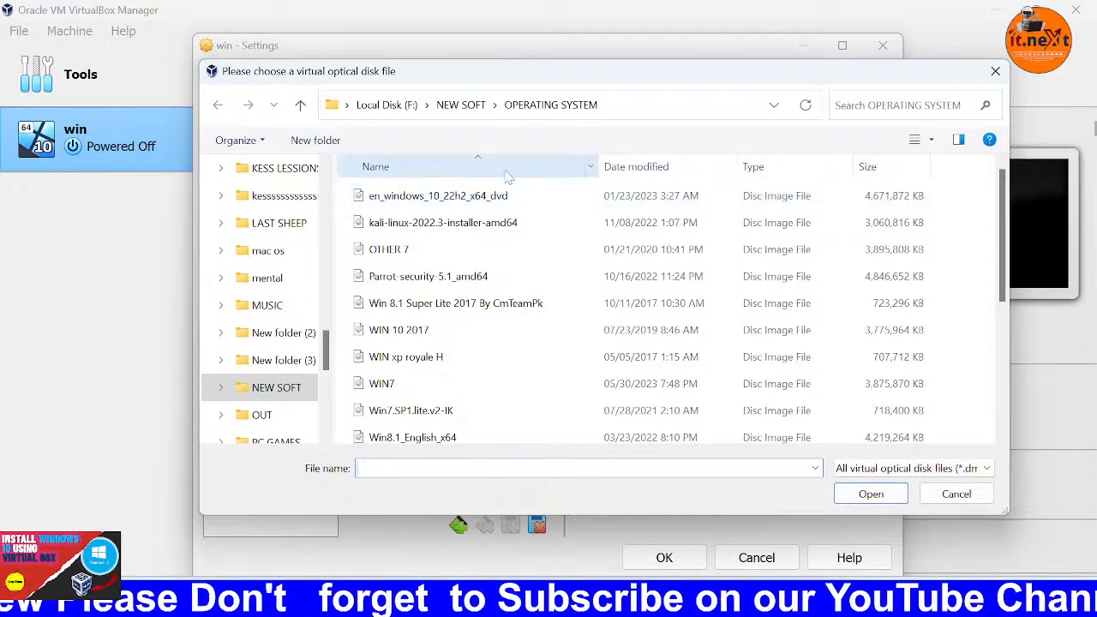
pyautogui.doubleClick(460, 197)
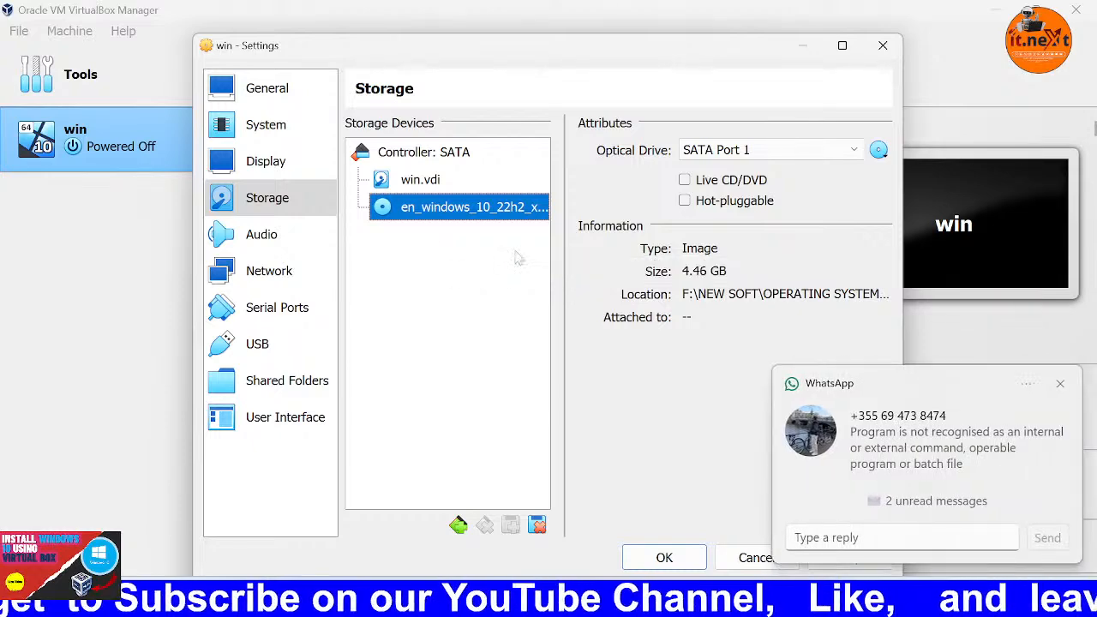
pyautogui.click(1063, 387)
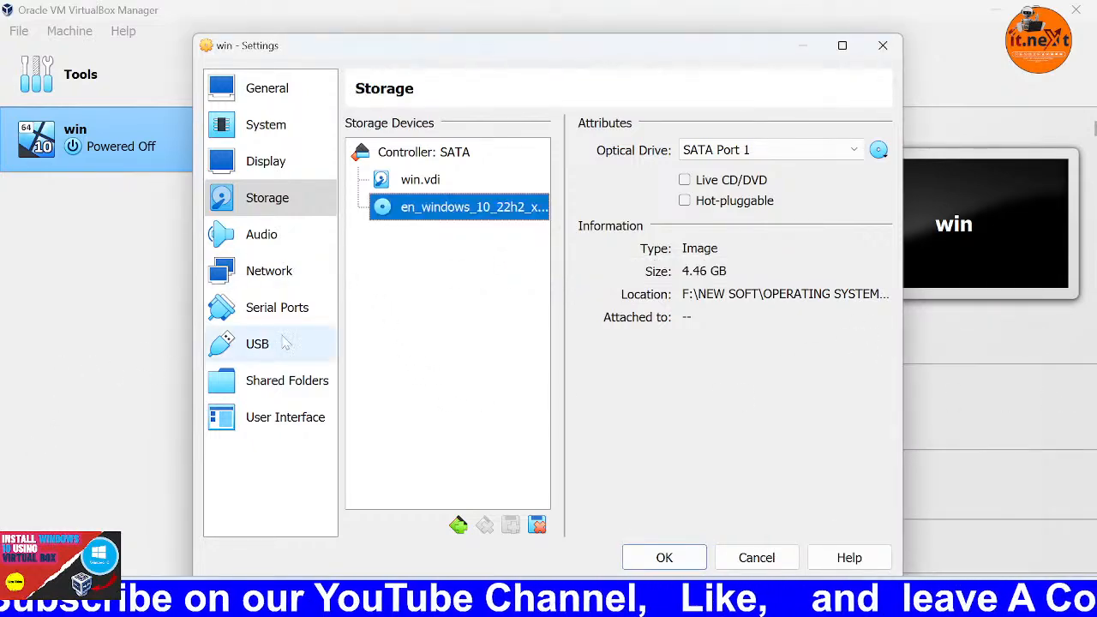
# Review the audio, network, serial port, USB, shared folder and user interface settings, then save the machine's configuration
pyautogui.click(269, 240)
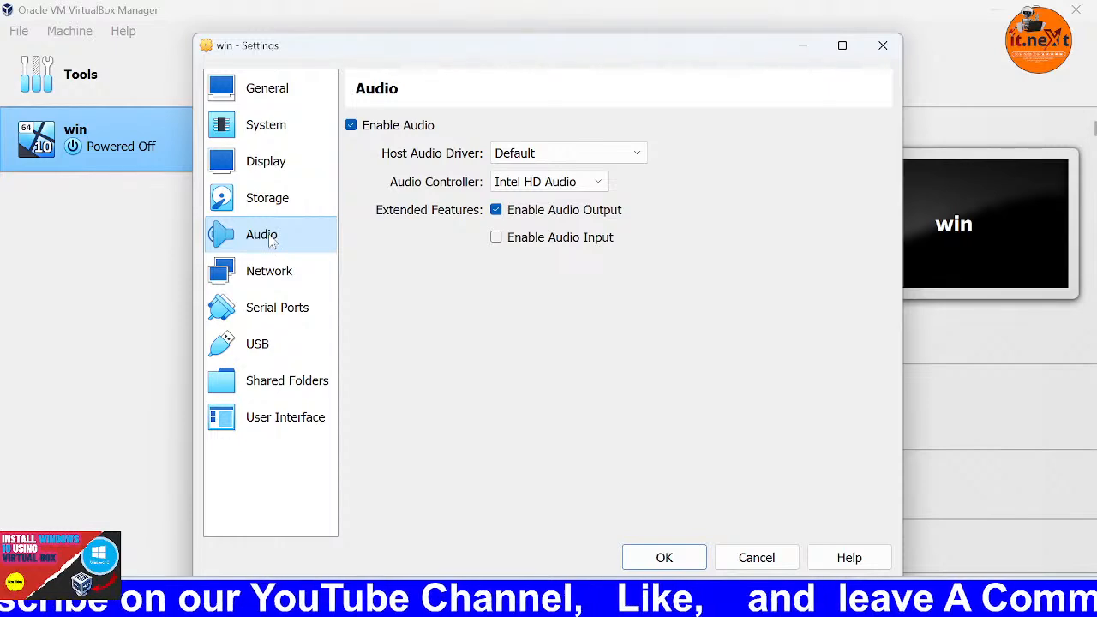
pyautogui.click(272, 272)
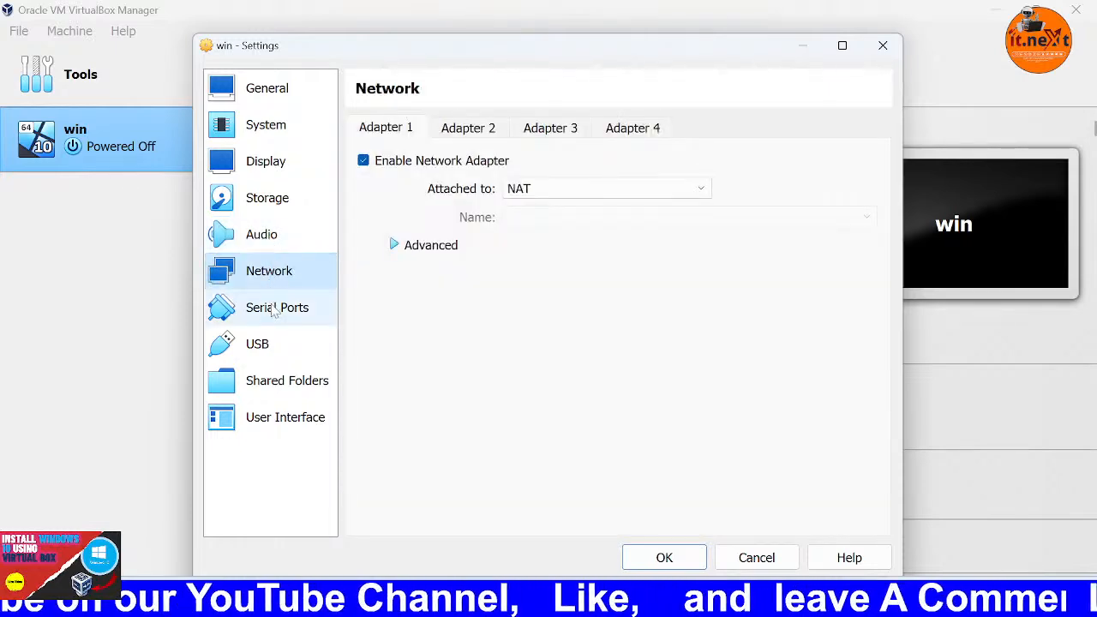
pyautogui.click(273, 309)
pyautogui.click(277, 345)
pyautogui.click(284, 385)
pyautogui.click(288, 418)
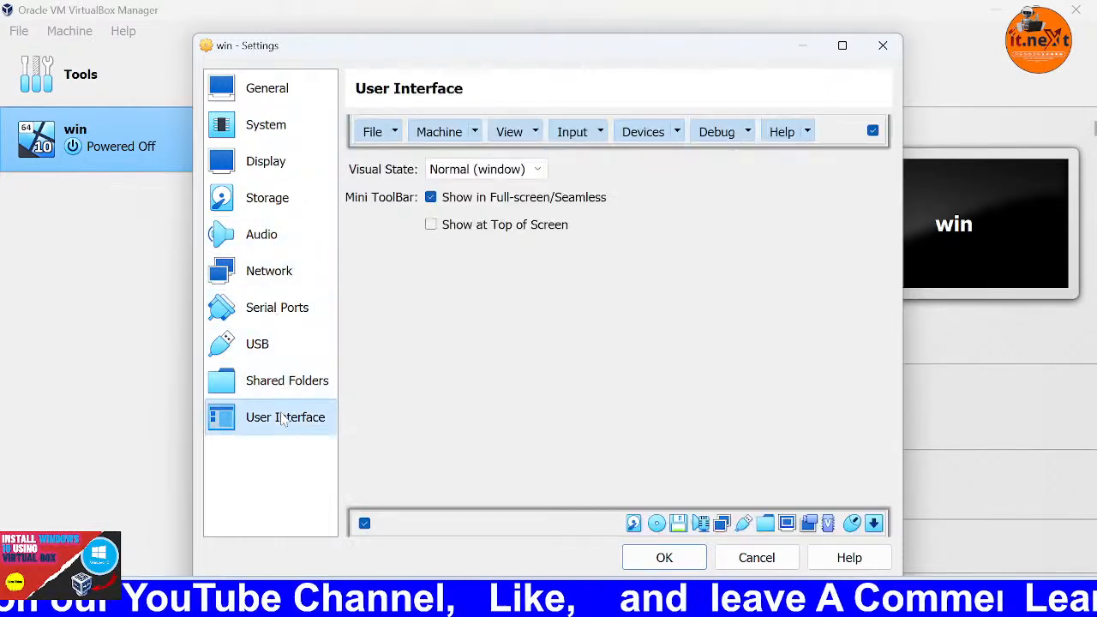
pyautogui.click(665, 558)
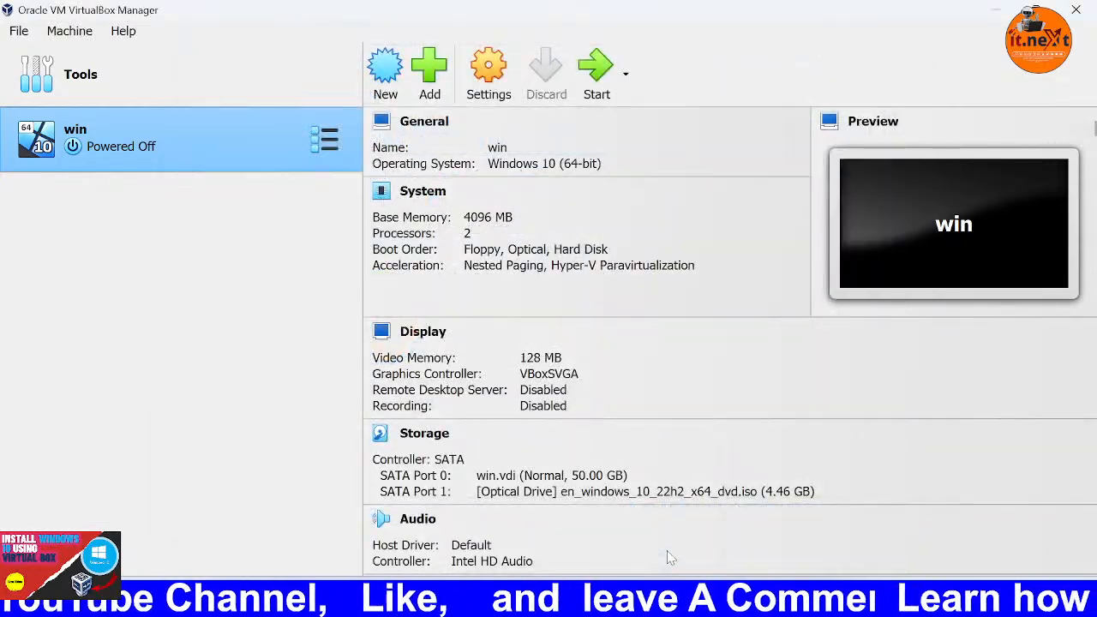
# Restore the manager window to its smaller size, reposition it on the desktop and dismiss the incoming message notification
pyautogui.click(1036, 9)
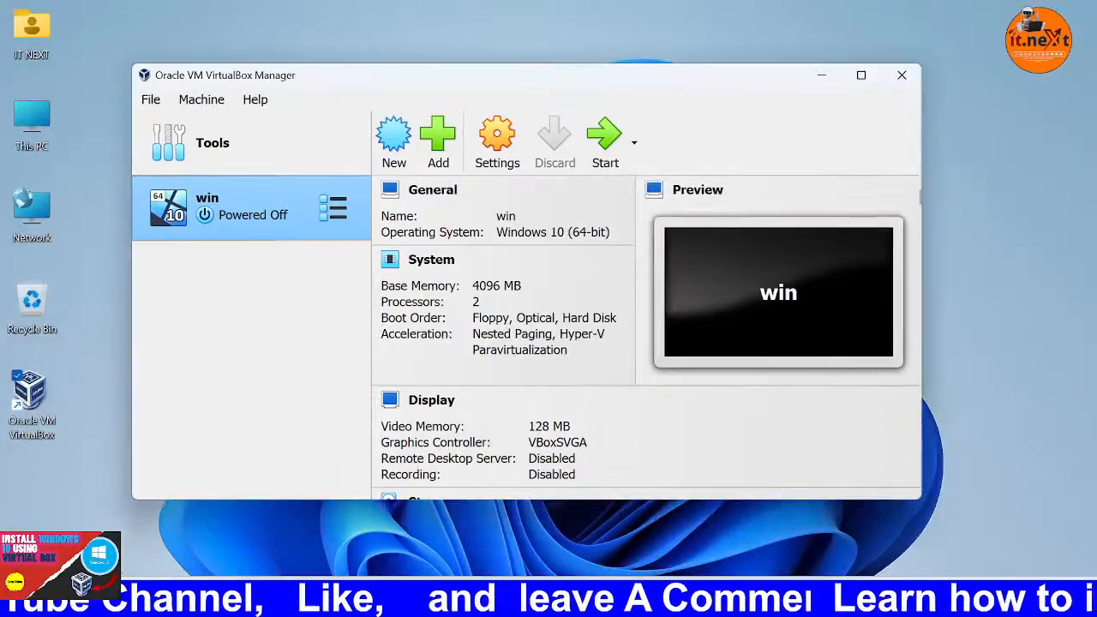
pyautogui.moveTo(690, 83)
pyautogui.mouseDown()
pyautogui.moveTo(735, 95)
pyautogui.moveTo(707, 98)
pyautogui.mouseUp()
pyautogui.rightClick(732, 44)
pyautogui.click(776, 118)
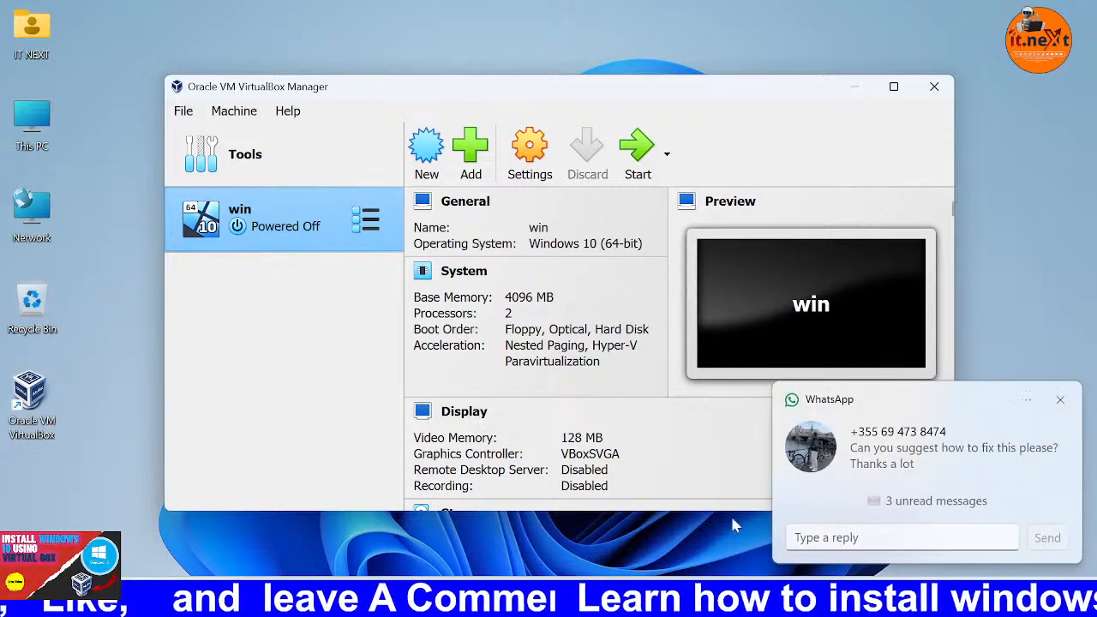
pyautogui.click(1060, 399)
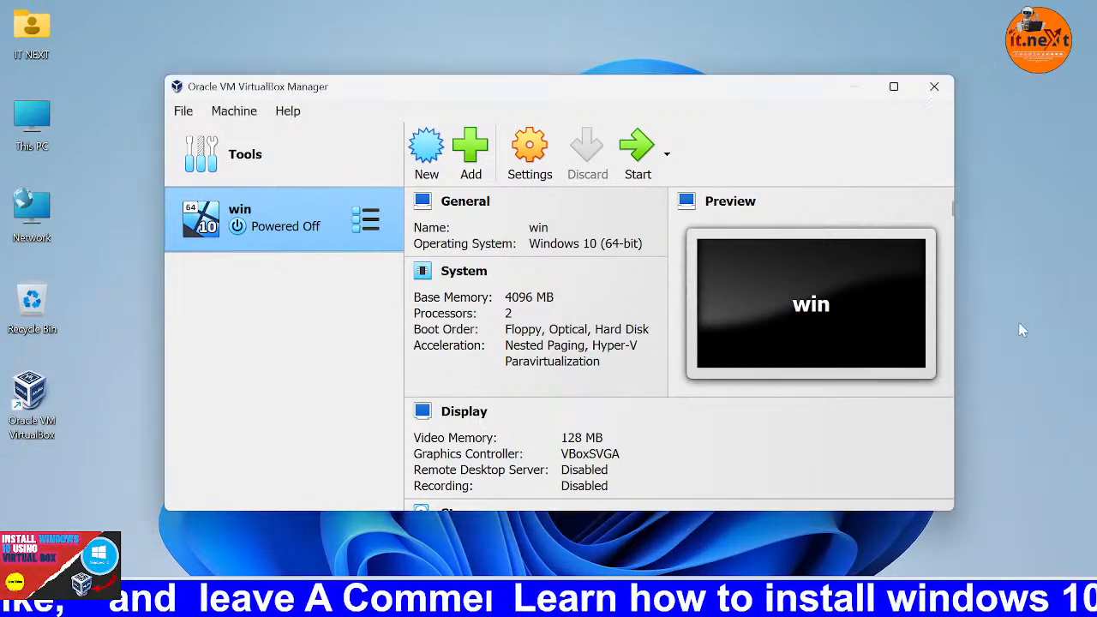
pyautogui.rightClick(1017, 374)
pyautogui.click(915, 177)
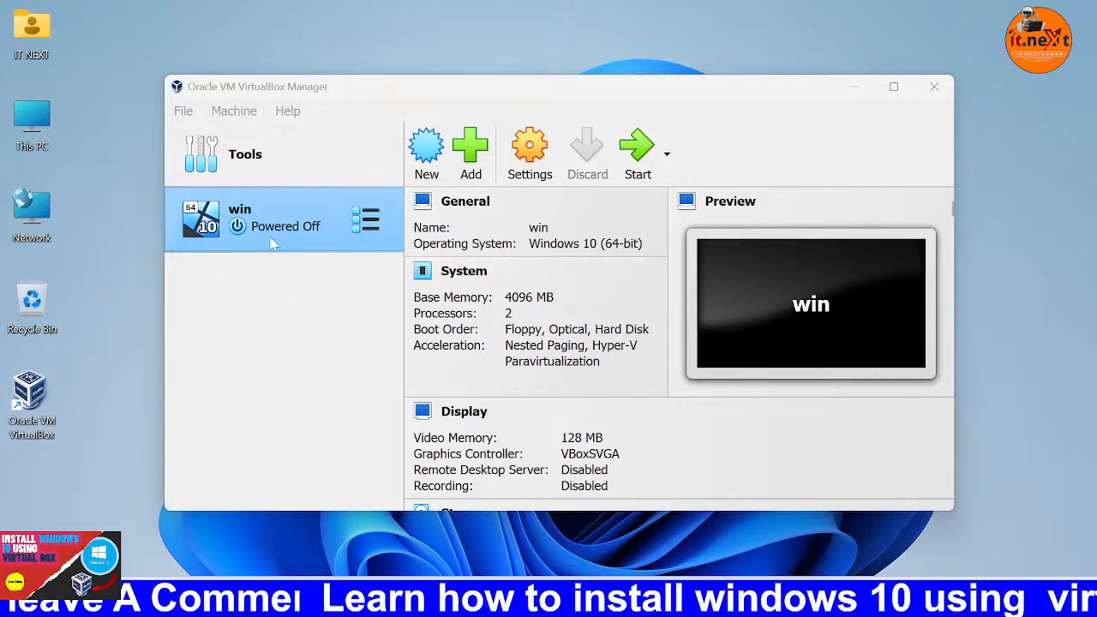
# Start the win virtual machine, minimize the manager window and dismiss the keyboard auto-capture notice
pyautogui.click(644, 151)
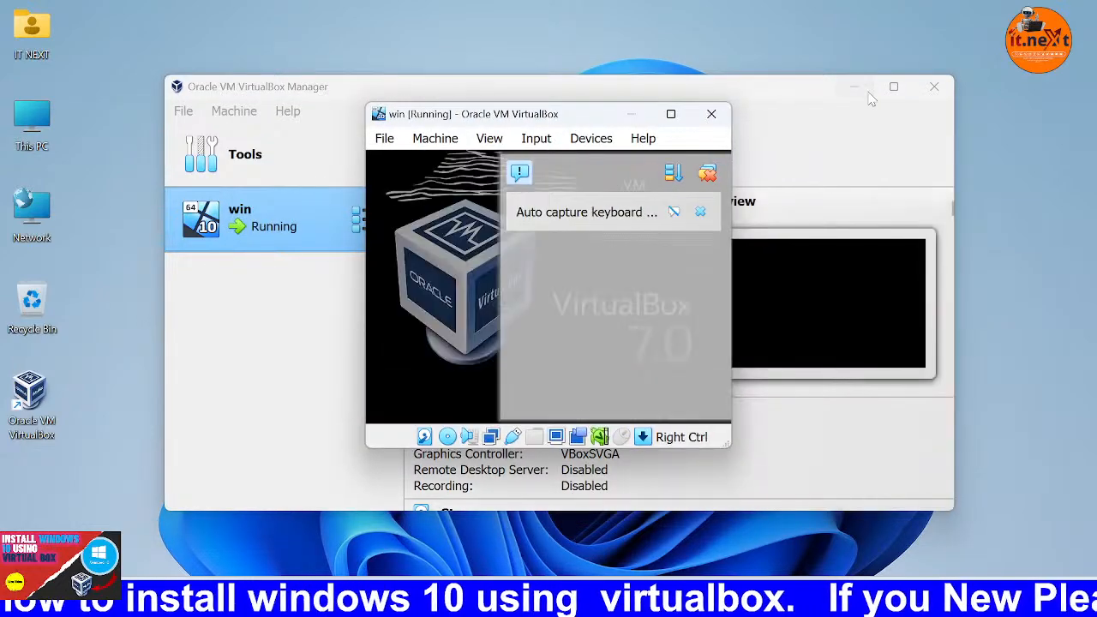
pyautogui.click(857, 88)
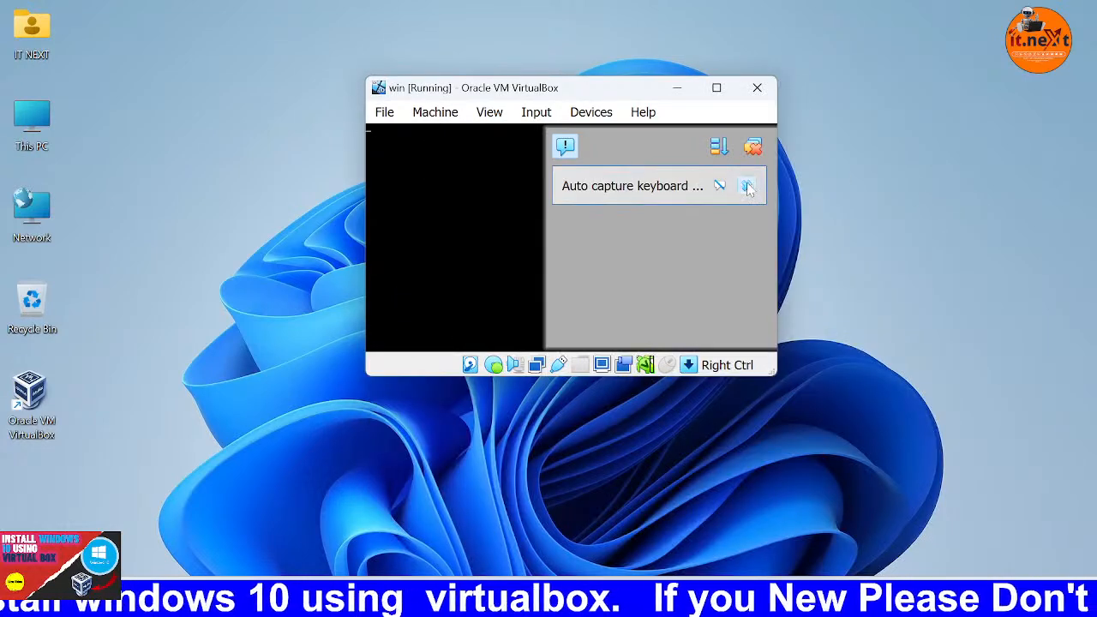
pyautogui.click(747, 184)
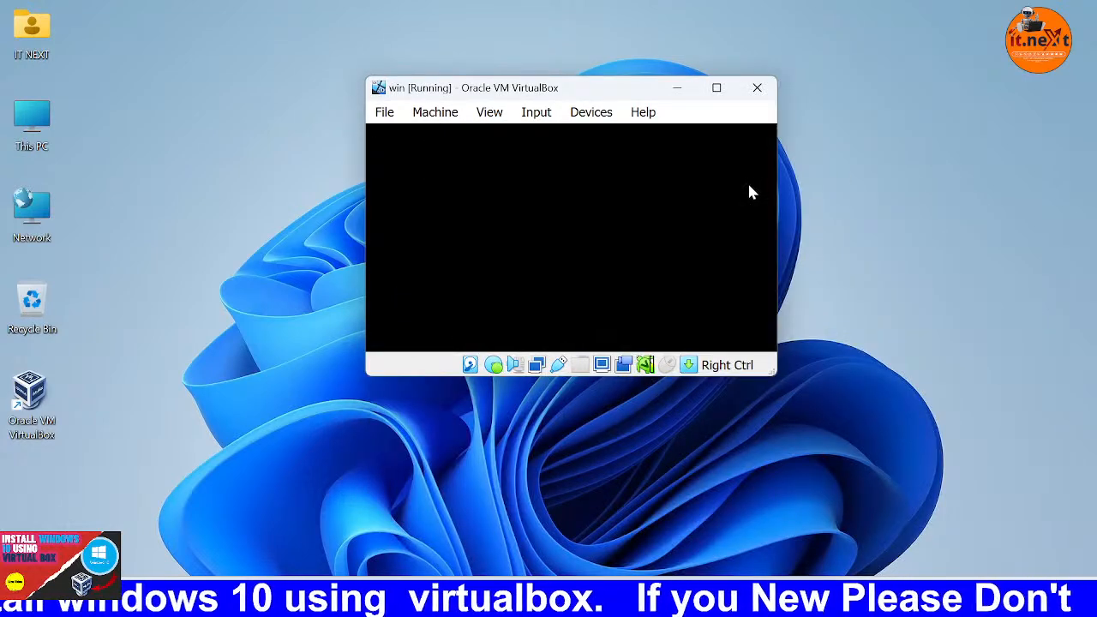
pyautogui.moveTo(600, 89); pyautogui.dragTo(561, 94)
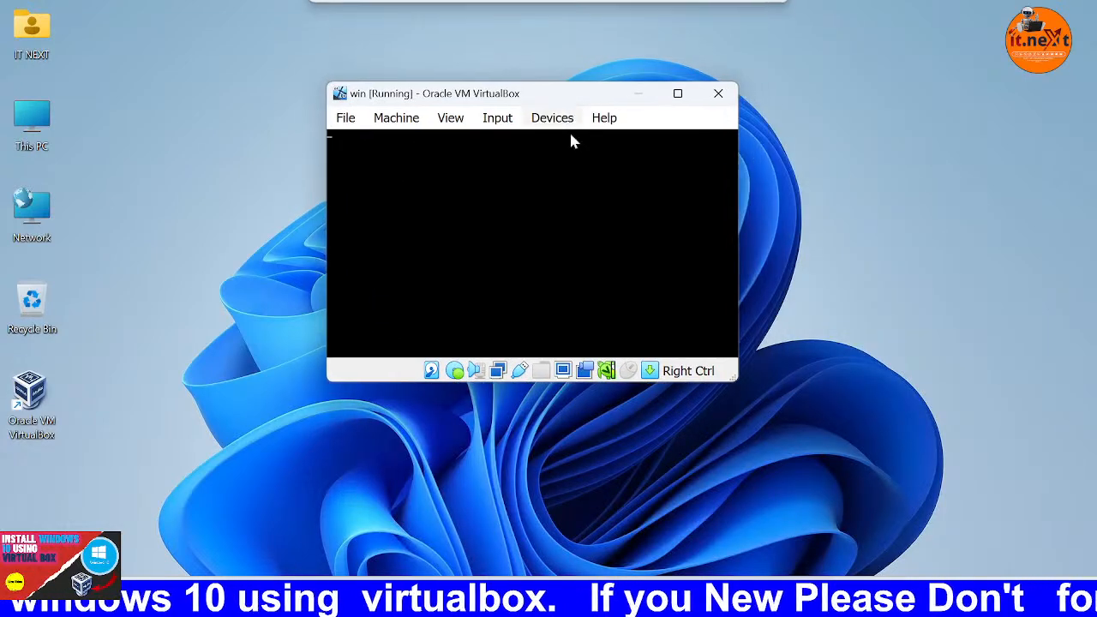
pyautogui.click(578, 231)
pyautogui.click(492, 375)
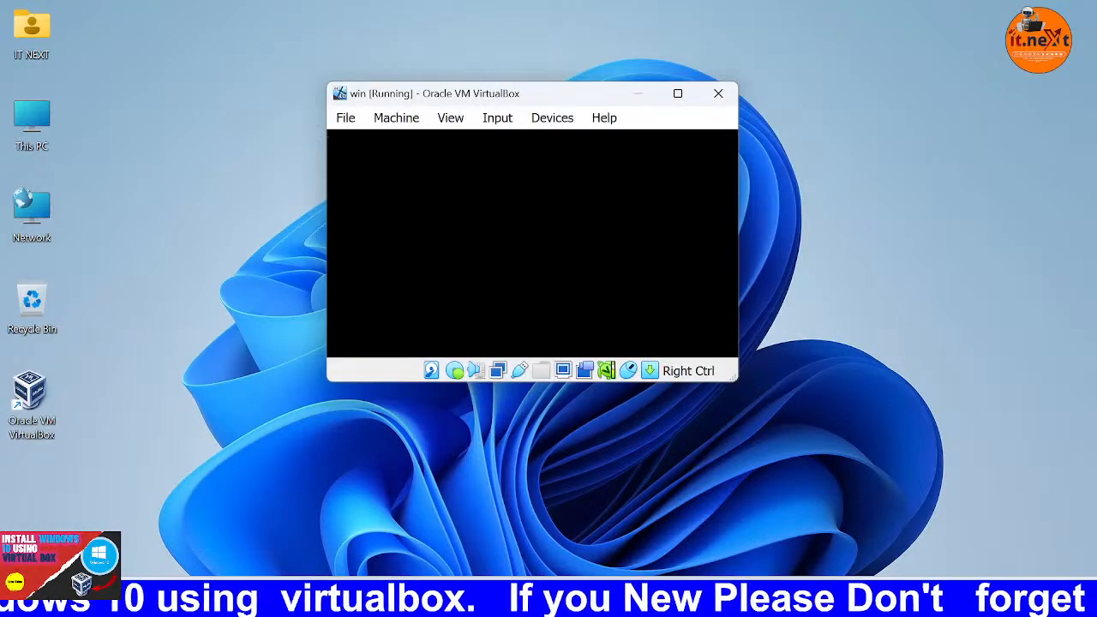